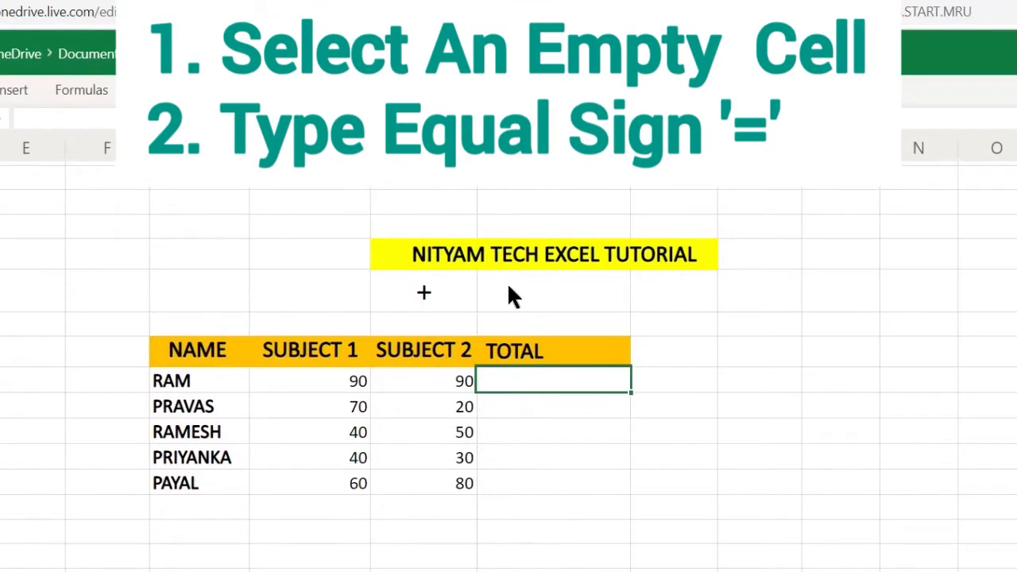
# Enter the formula =H55+I55 in J55 to total the first student's two subject marks.
pyautogui.press('Up')
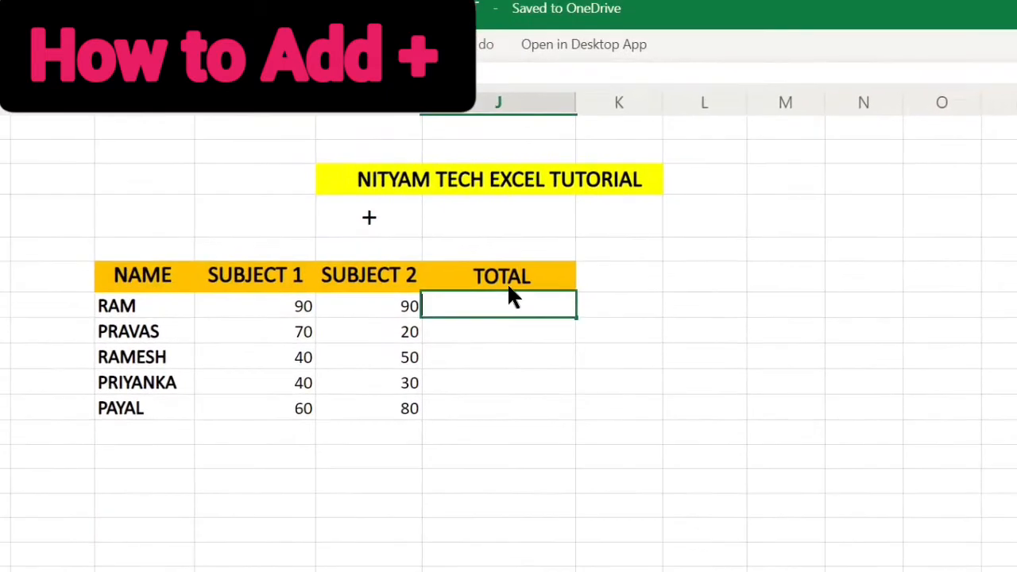
pyautogui.write('=')
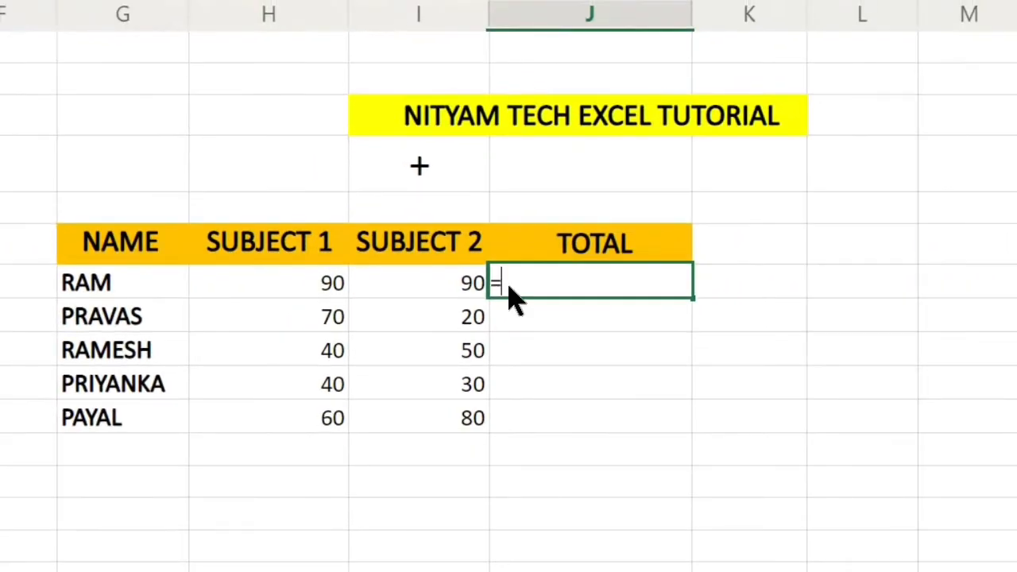
pyautogui.click(334, 283)
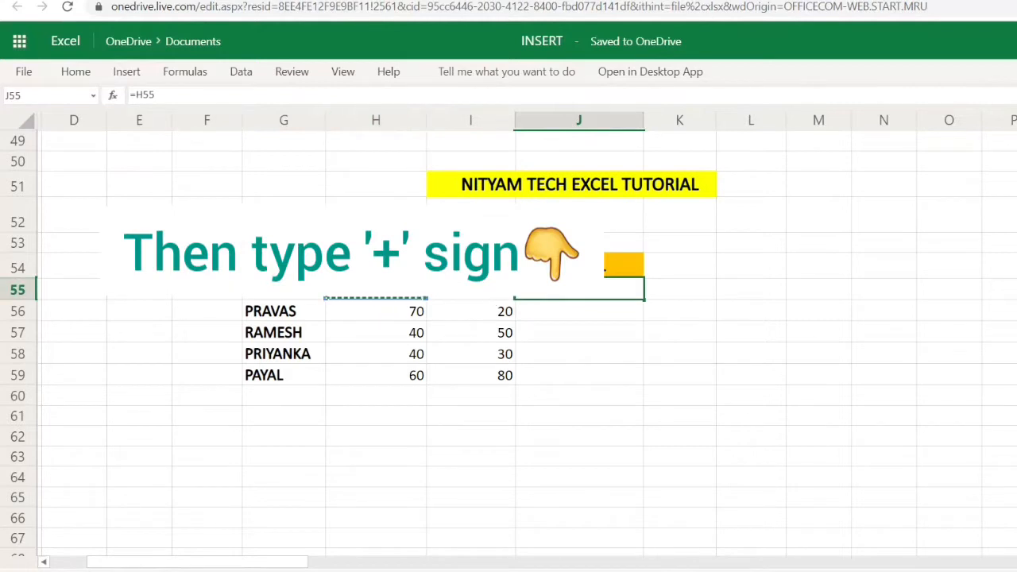
pyautogui.write('+')
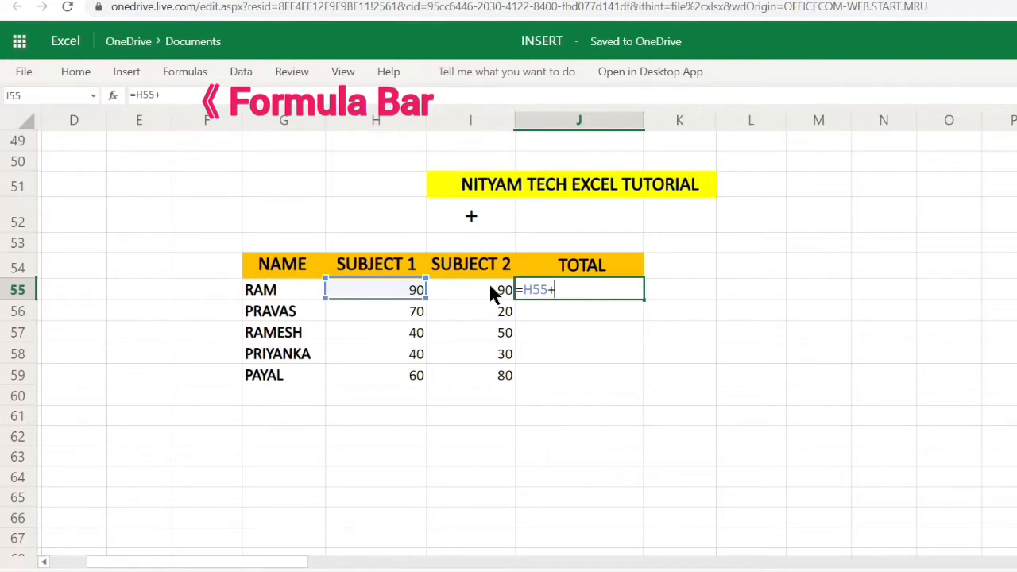
pyautogui.click(491, 291)
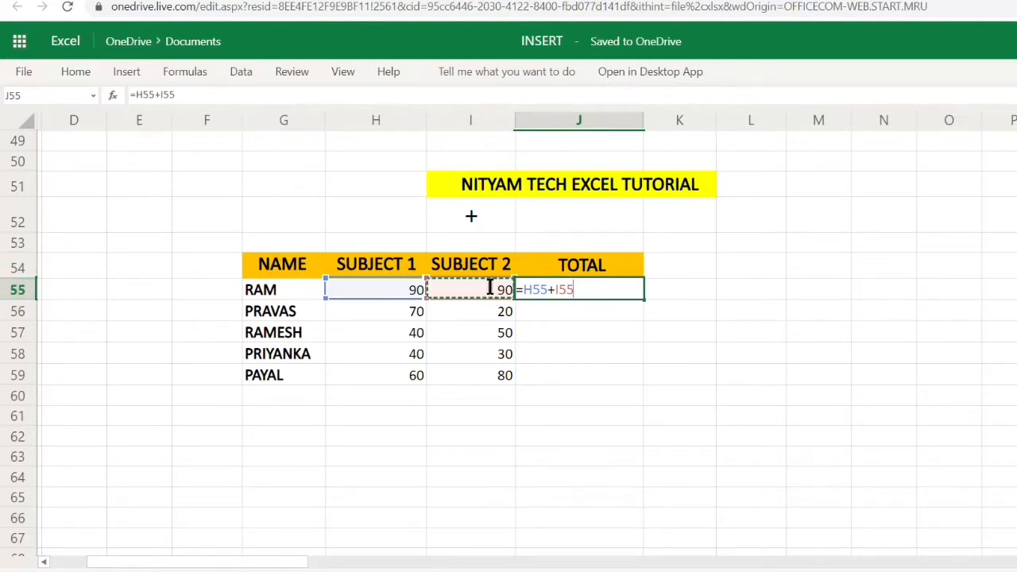
pyautogui.press('Return')
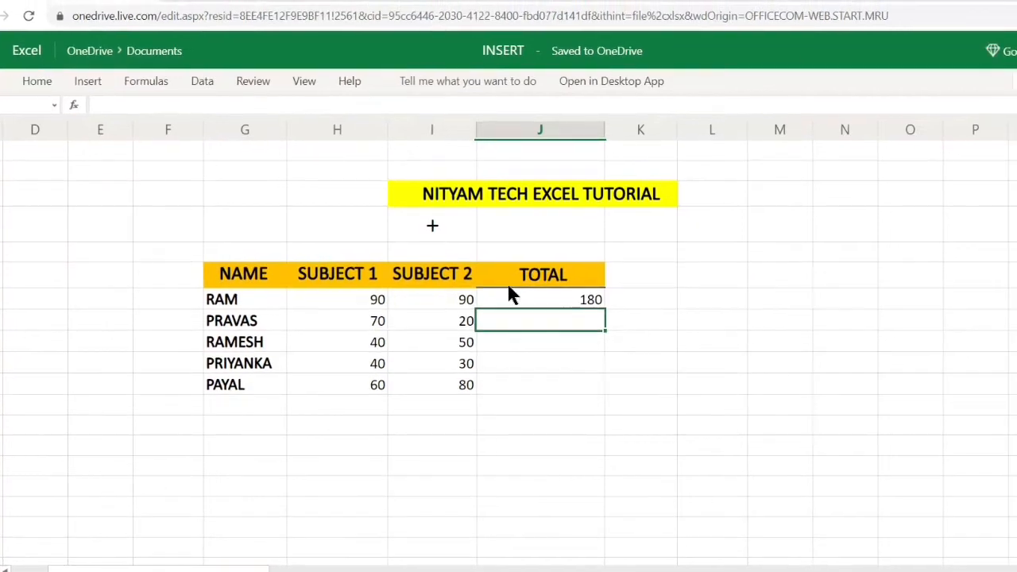
# Copy the J55 total formula down to the remaining students, through J59.
pyautogui.click(508, 294)
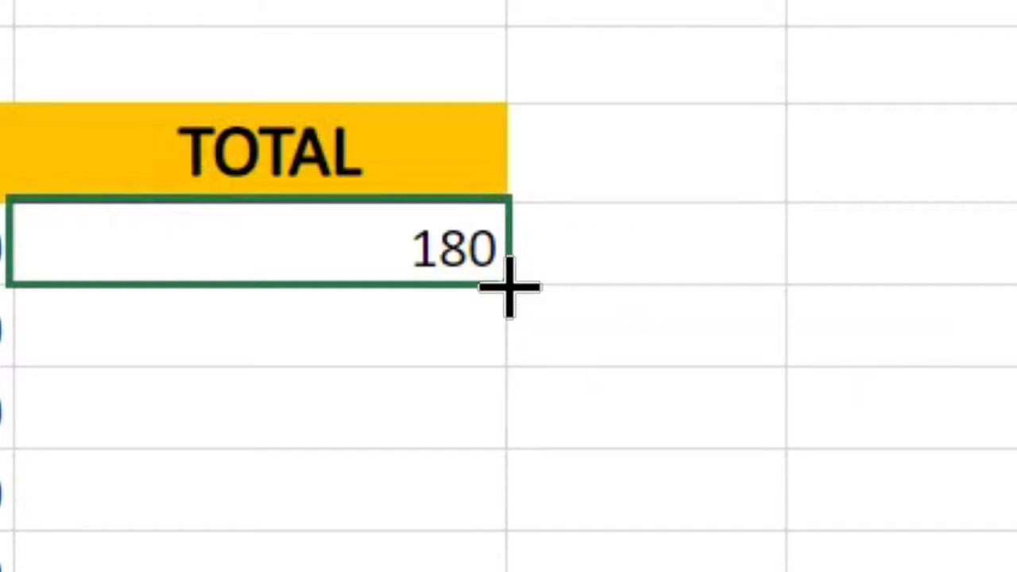
pyautogui.moveTo(509, 287); pyautogui.dragTo(510, 530)
pyautogui.moveTo(510, 287); pyautogui.dragTo(522, 318)
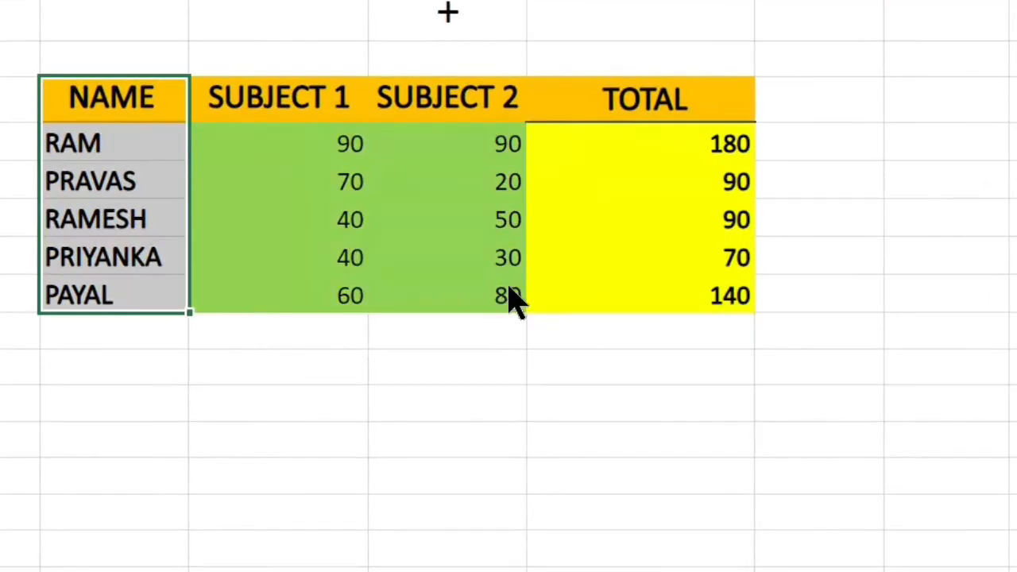
# Fill the NAME column of the marks table, including its header, with standard red.
pyautogui.click(156, 1)
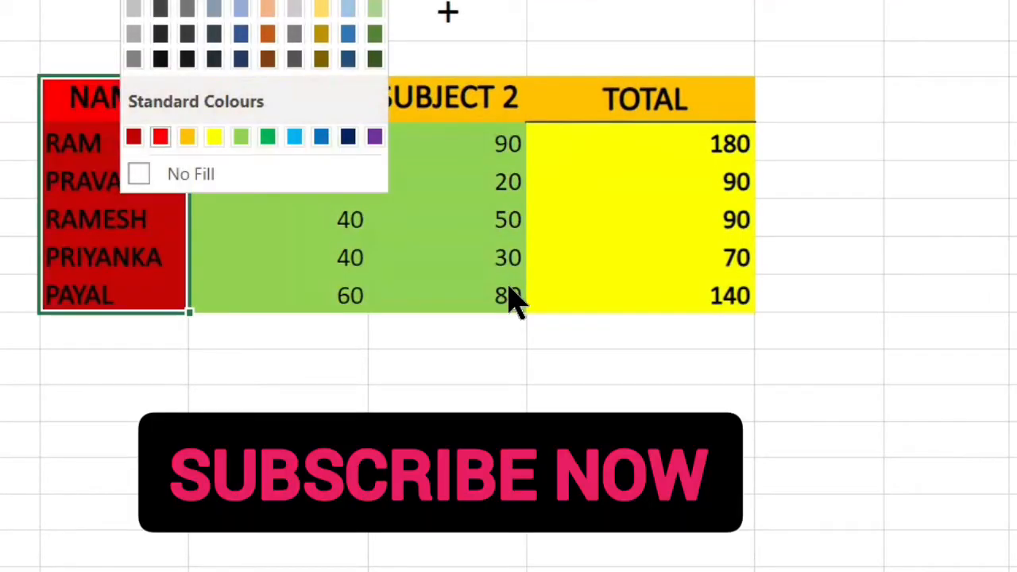
pyautogui.click(161, 136)
pyautogui.click(448, 12)
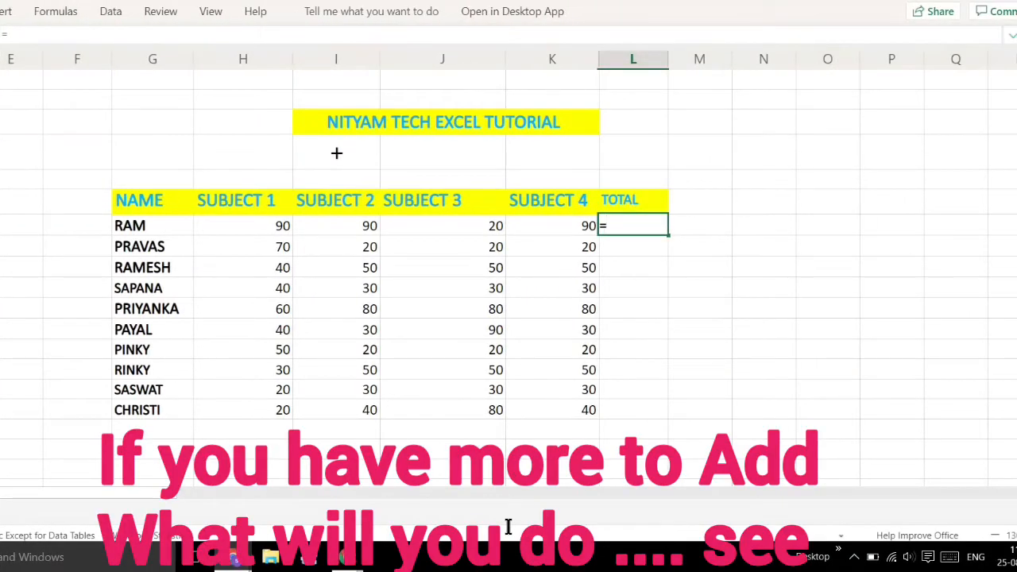
# Enter =SUM(H55:K55) in L55 to total the first student's marks across the four subjects.
pyautogui.write('SUM')
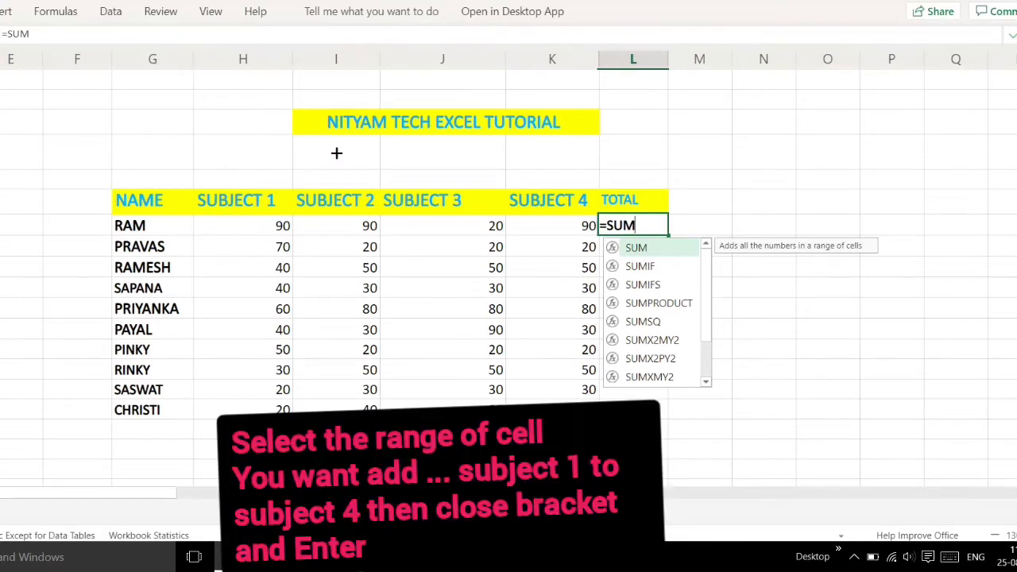
pyautogui.write('(')
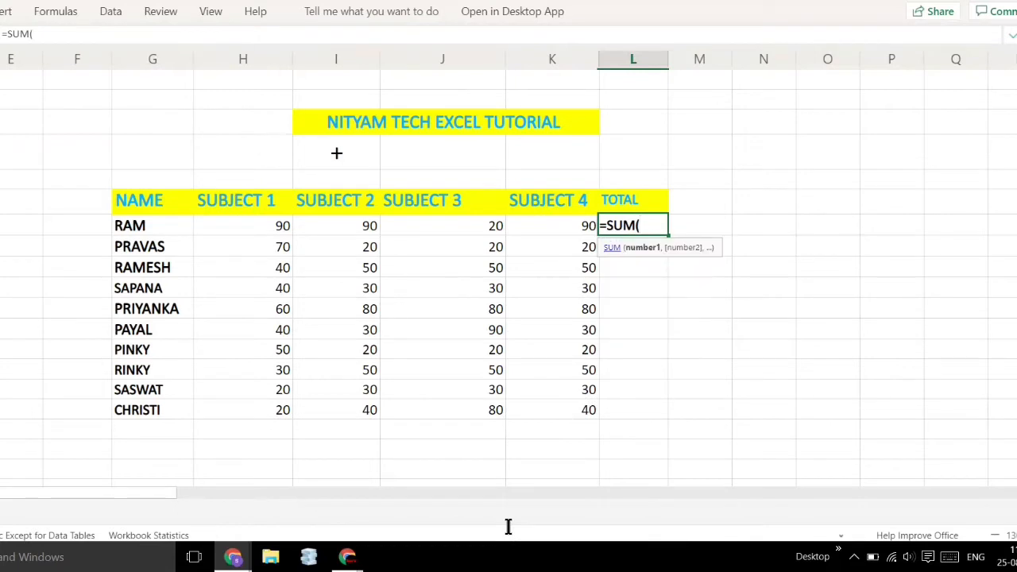
pyautogui.click(243, 226)
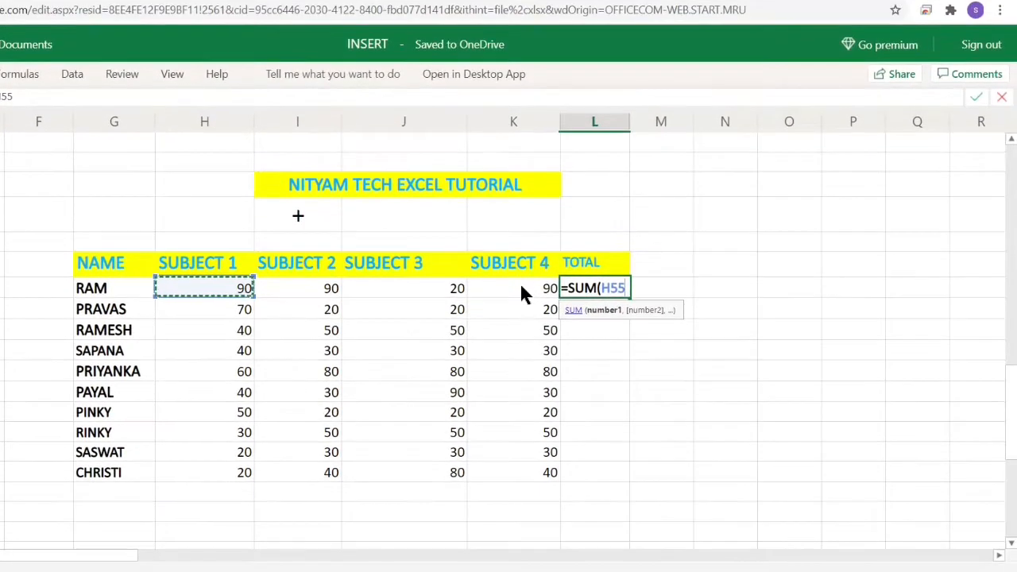
pyautogui.click(521, 288)
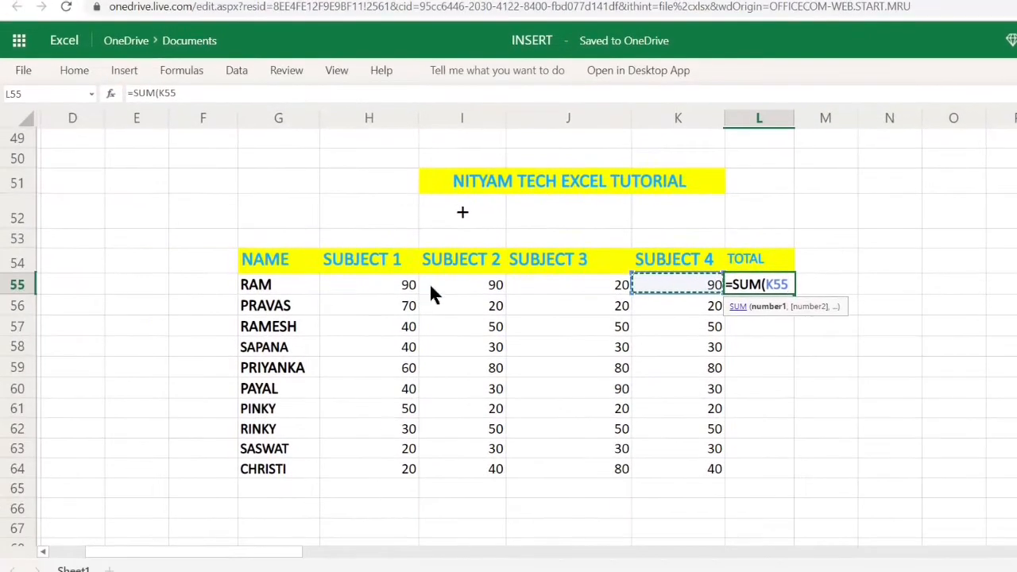
pyautogui.click(247, 291)
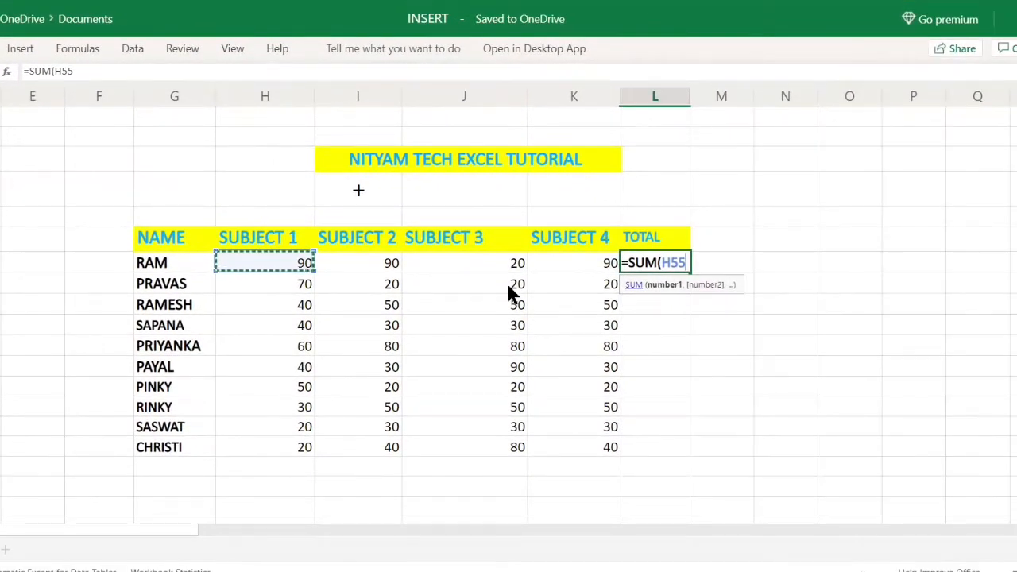
pyautogui.write(':')
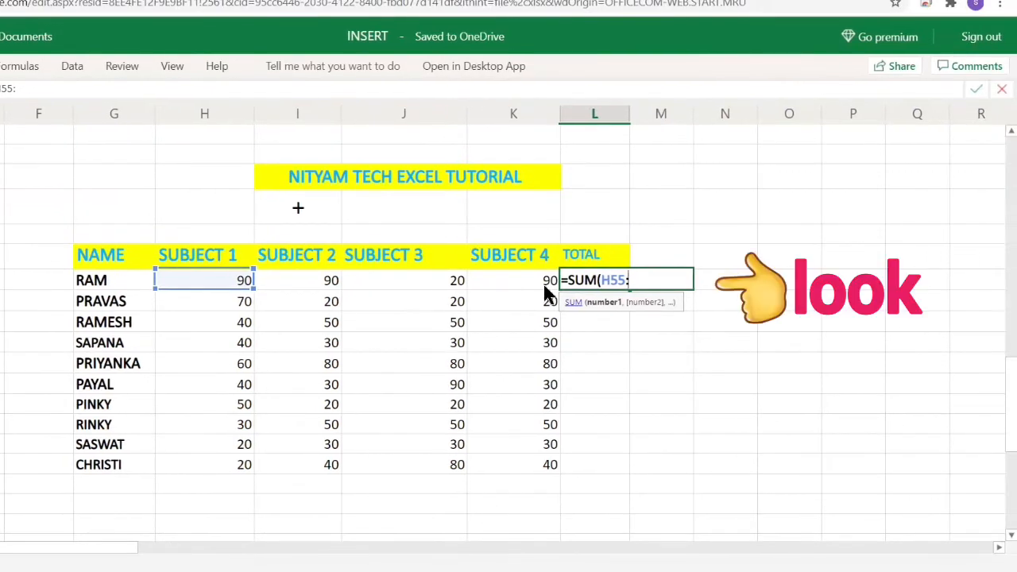
pyautogui.click(606, 269)
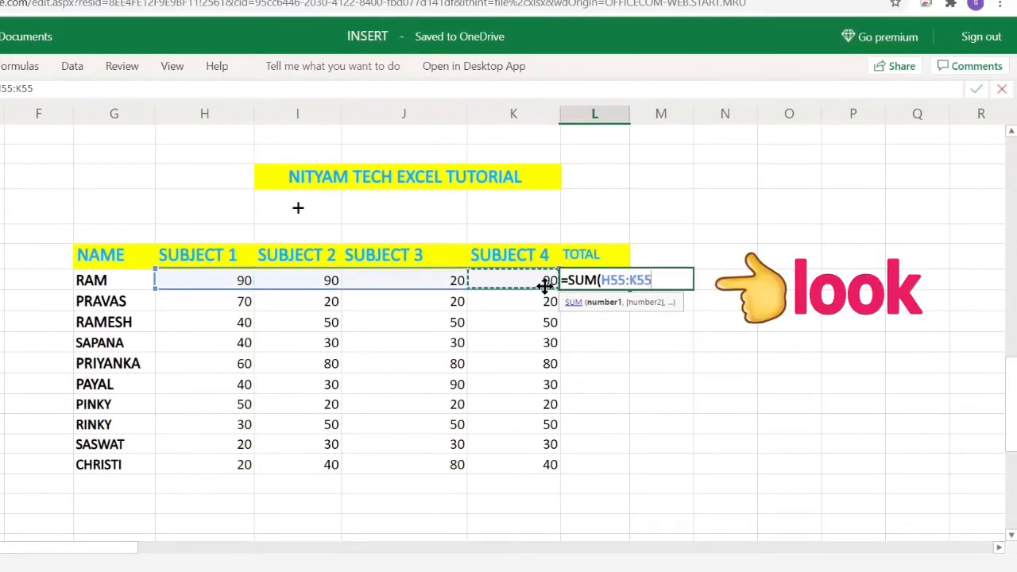
pyautogui.write(')')
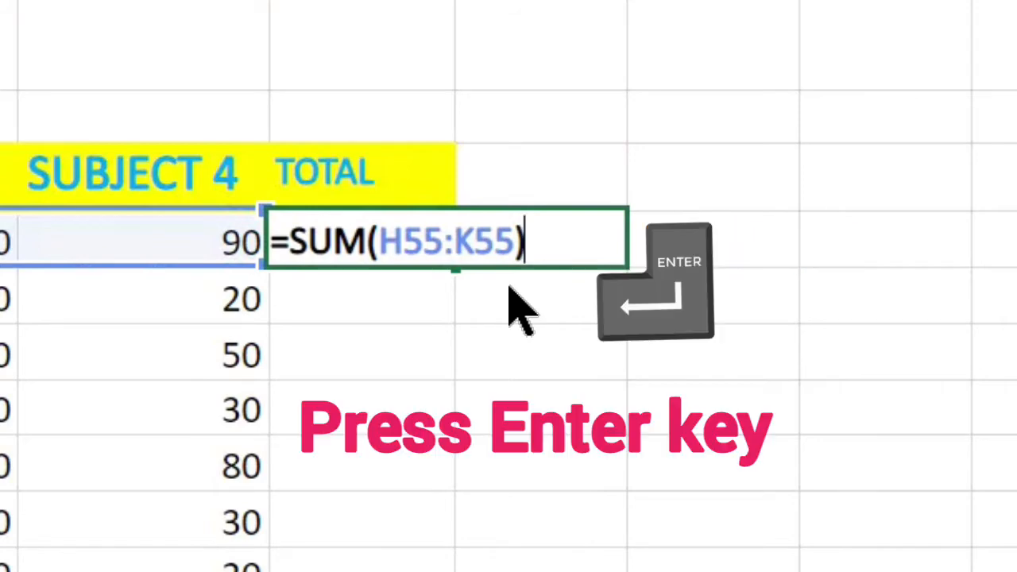
pyautogui.press('Return')
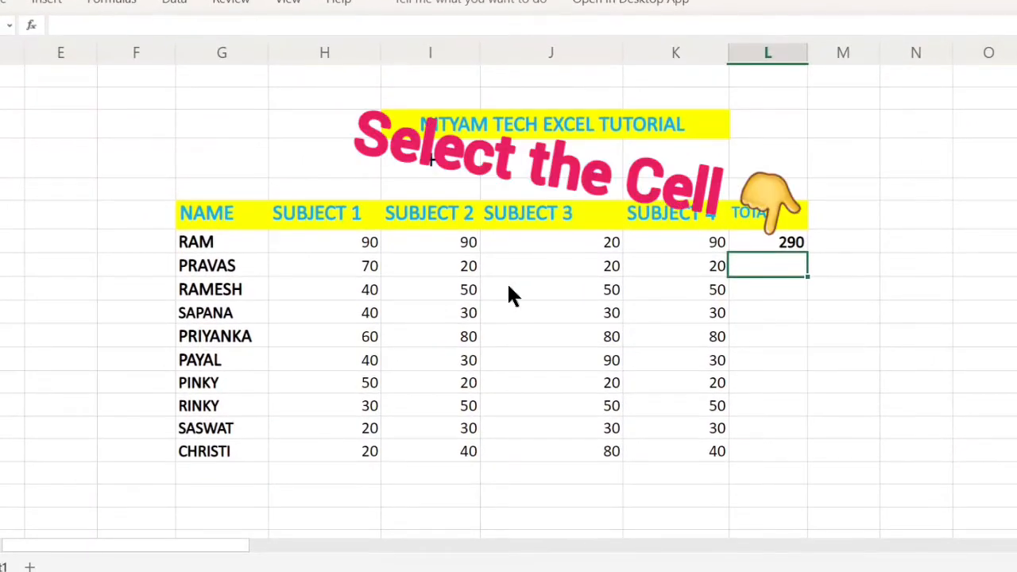
# Copy the L55 SUM formula down through L64 and open the fill colour choices for the student name cells.
pyautogui.click(767, 243)
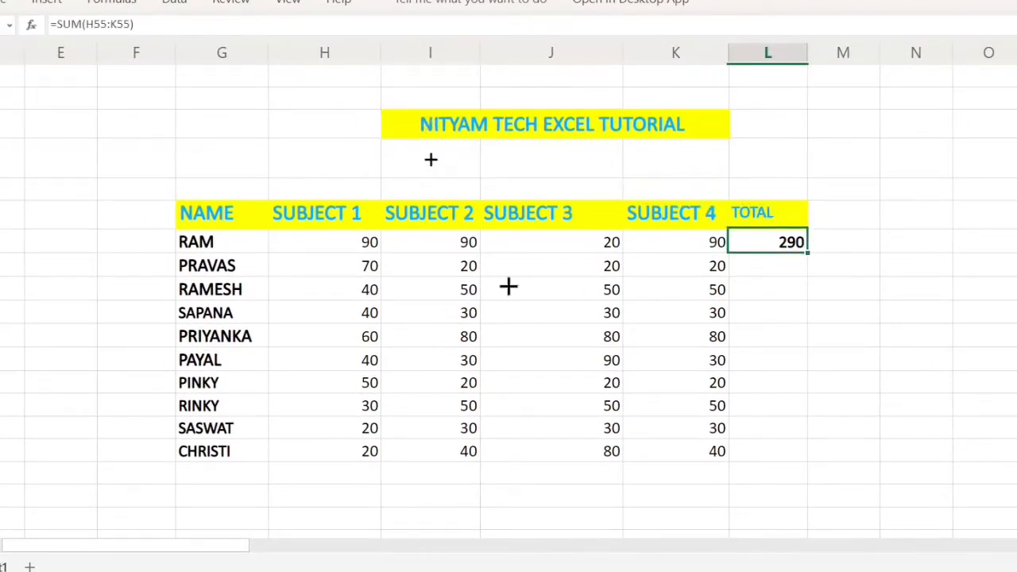
pyautogui.moveTo(807, 253); pyautogui.dragTo(807, 461)
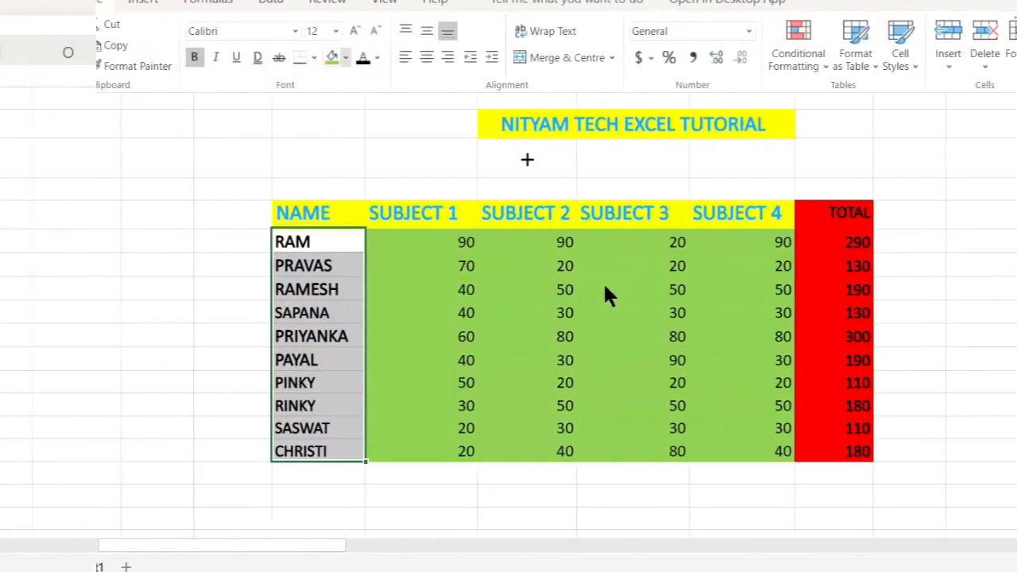
pyautogui.click(346, 58)
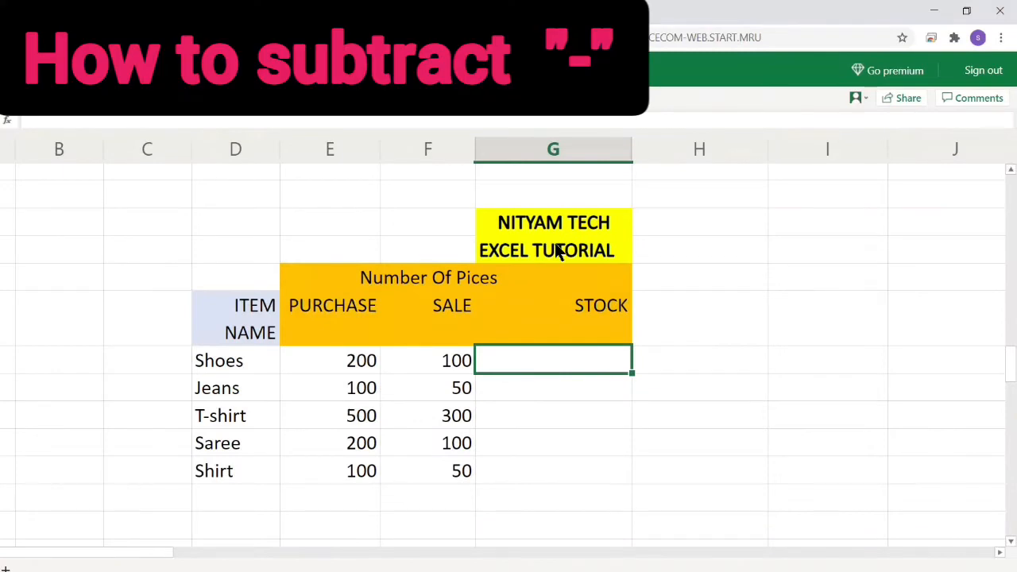
# Enter =E72-F72 in the STOCK cell for Shoes to subtract sales from purchases.
pyautogui.write('=')
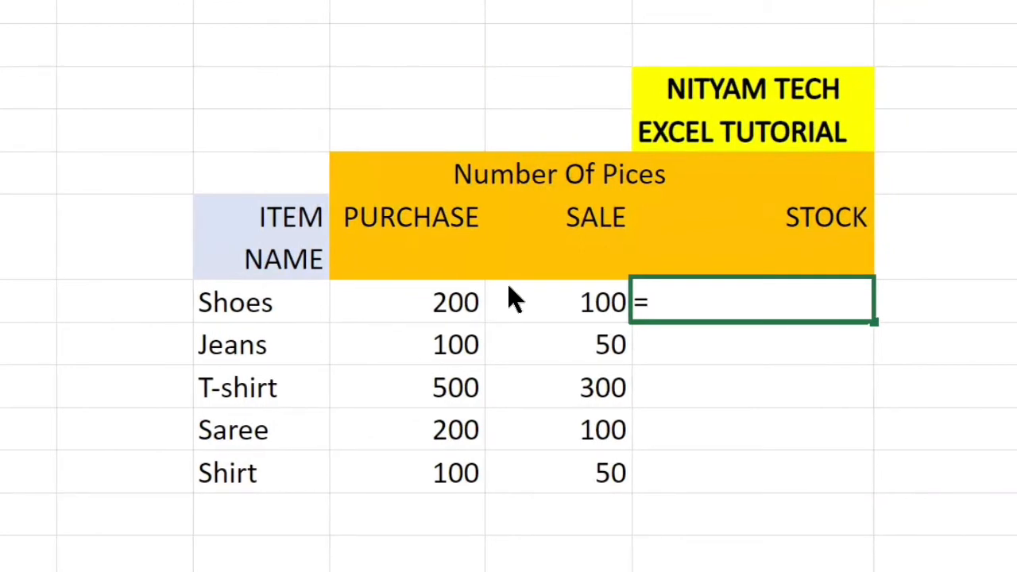
pyautogui.press('Left')
pyautogui.press('Left')
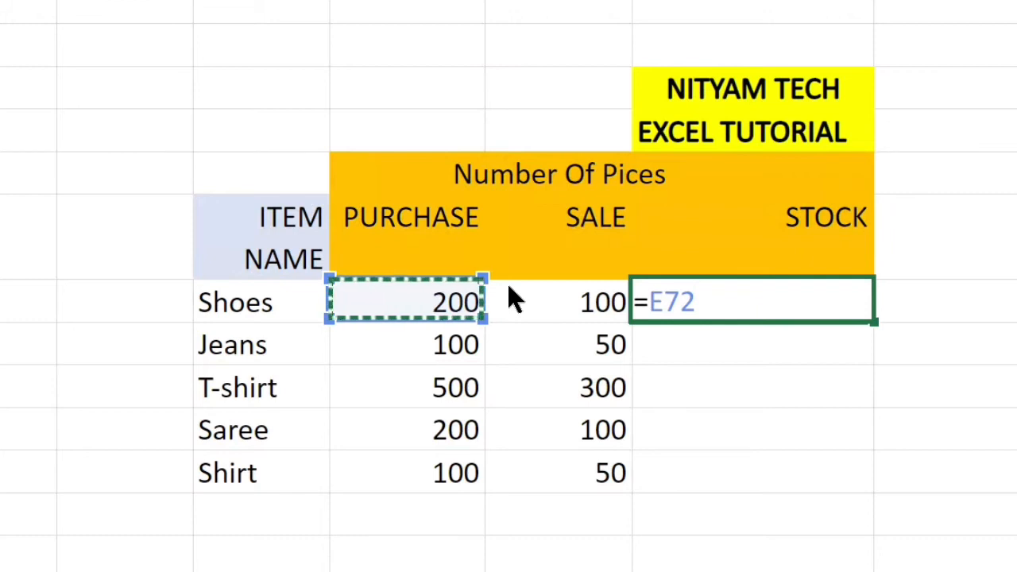
pyautogui.write('_')
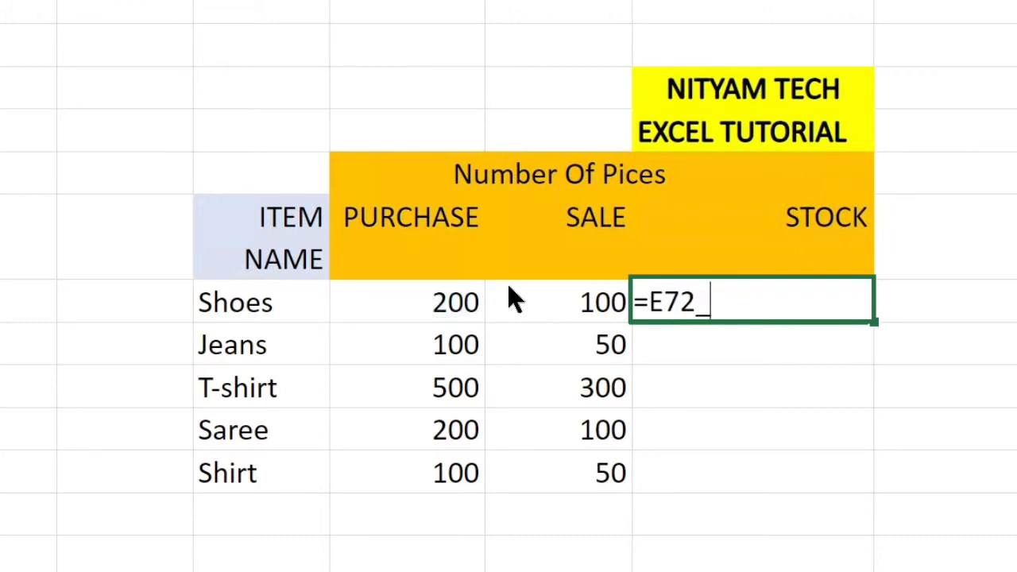
pyautogui.press('BackSpace')
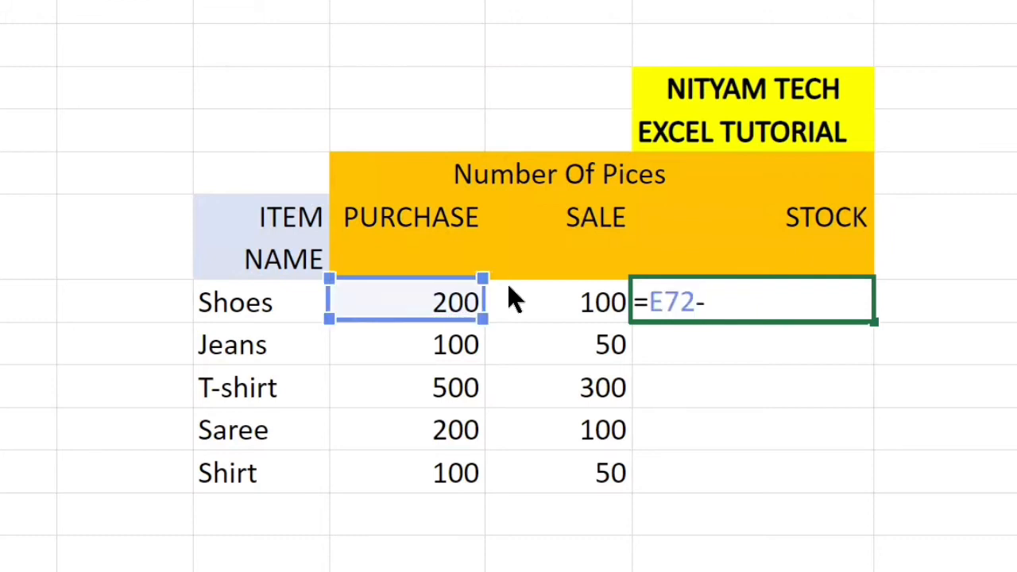
pyautogui.click(512, 301)
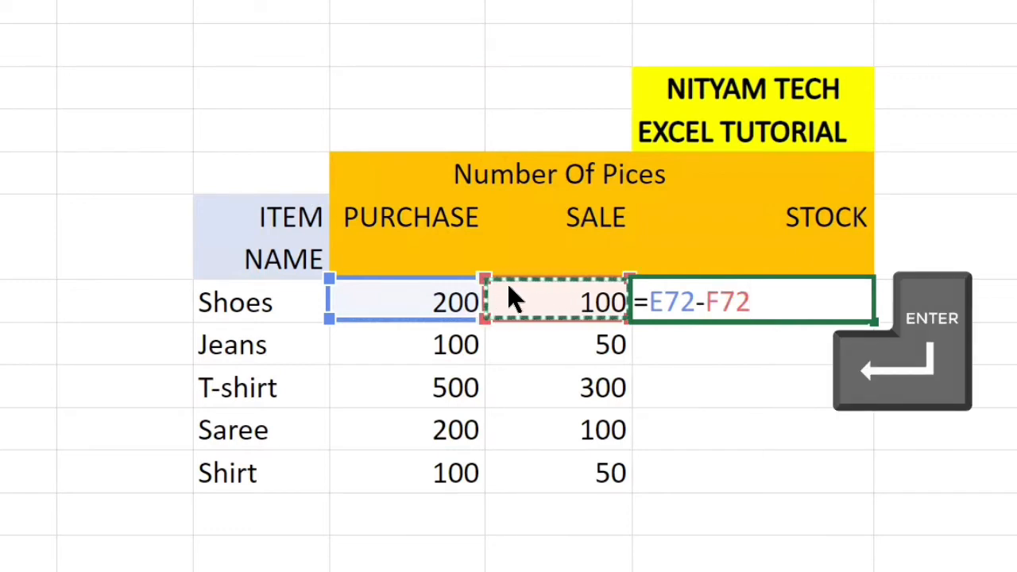
pyautogui.press('Return')
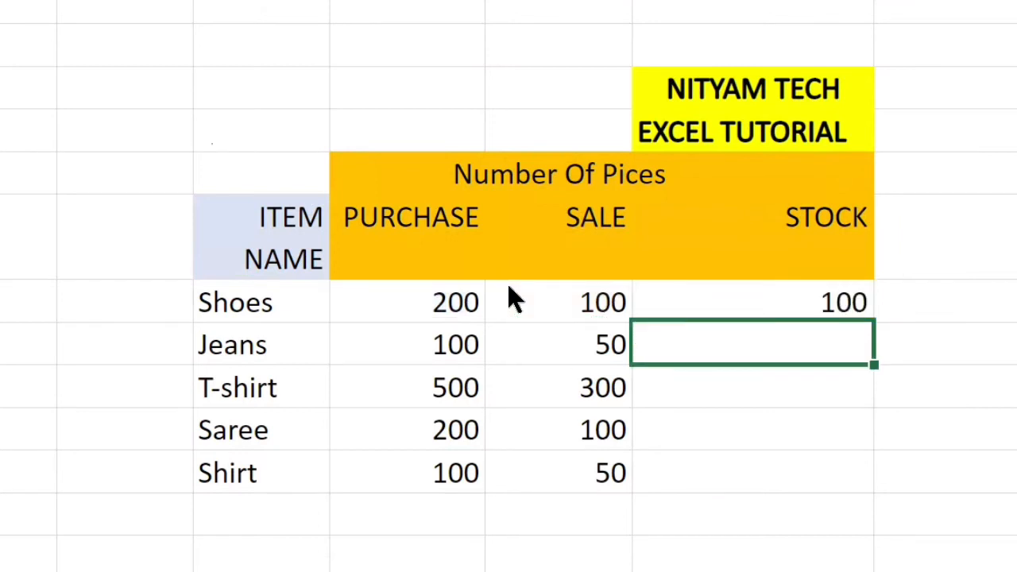
# Fill the STOCK formula down from Shoes through Shirt and deselect the range.
pyautogui.press('Up')
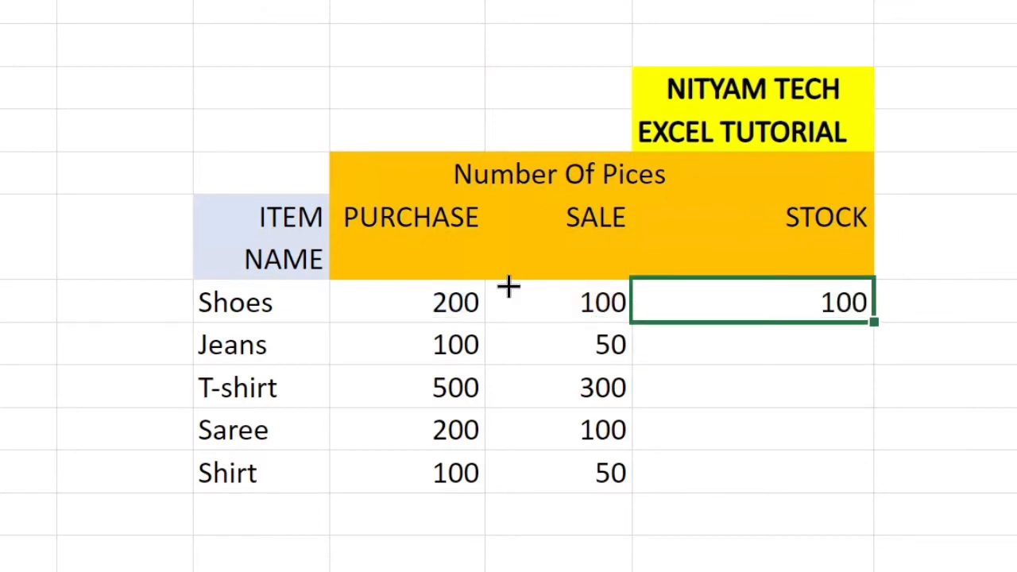
pyautogui.hotkey('shift', 'Down')
pyautogui.hotkey('shift', 'Down')
pyautogui.hotkey('shift', 'Down')
pyautogui.hotkey('shift', 'Down')
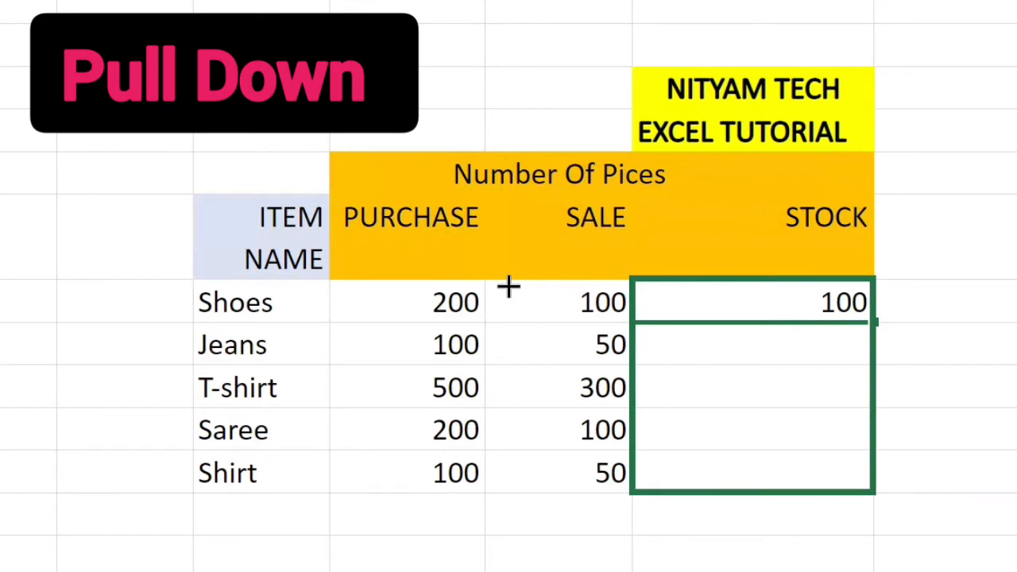
pyautogui.hotkey('ctrl', 'd')
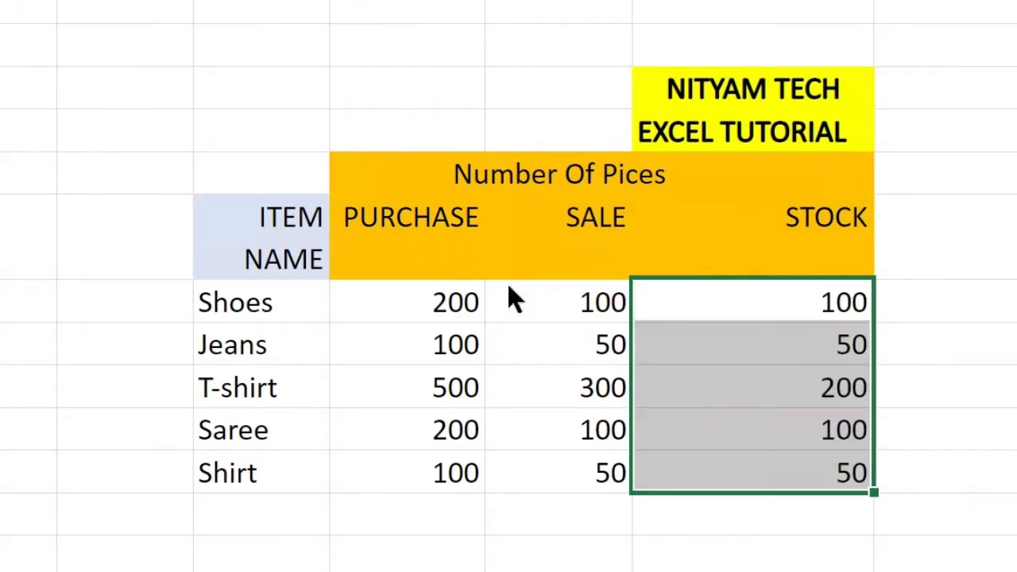
pyautogui.click(944, 387)
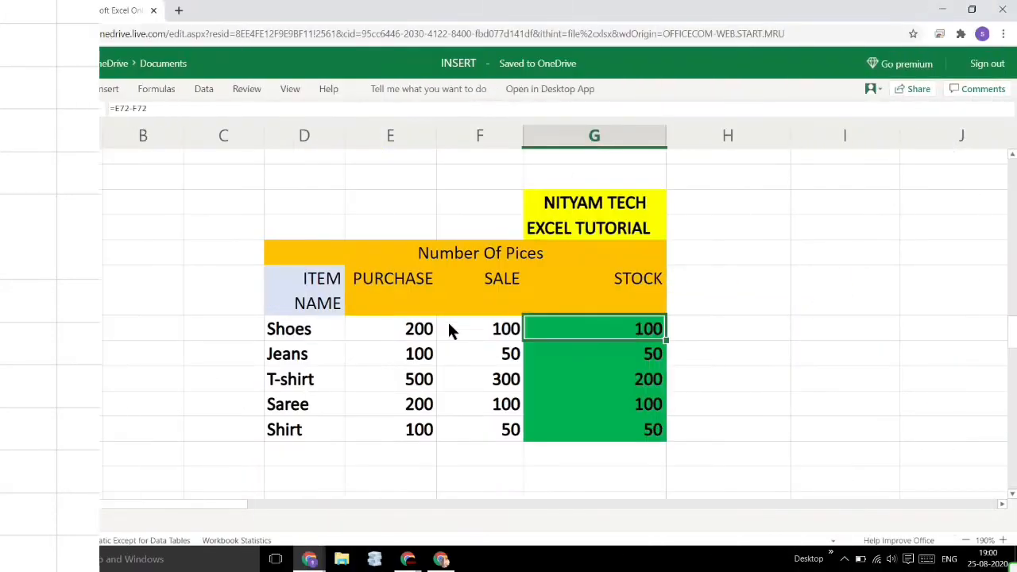
# Enter =C87*D87 in the Total cell for Shoes to multiply the number of purchases by the price per piece.
pyautogui.press('F2')
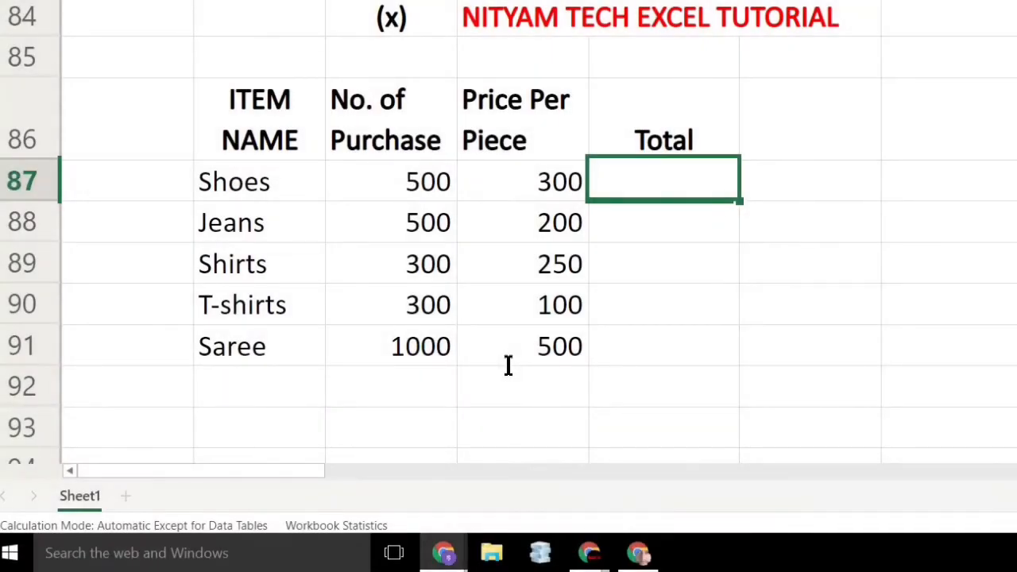
pyautogui.write('=')
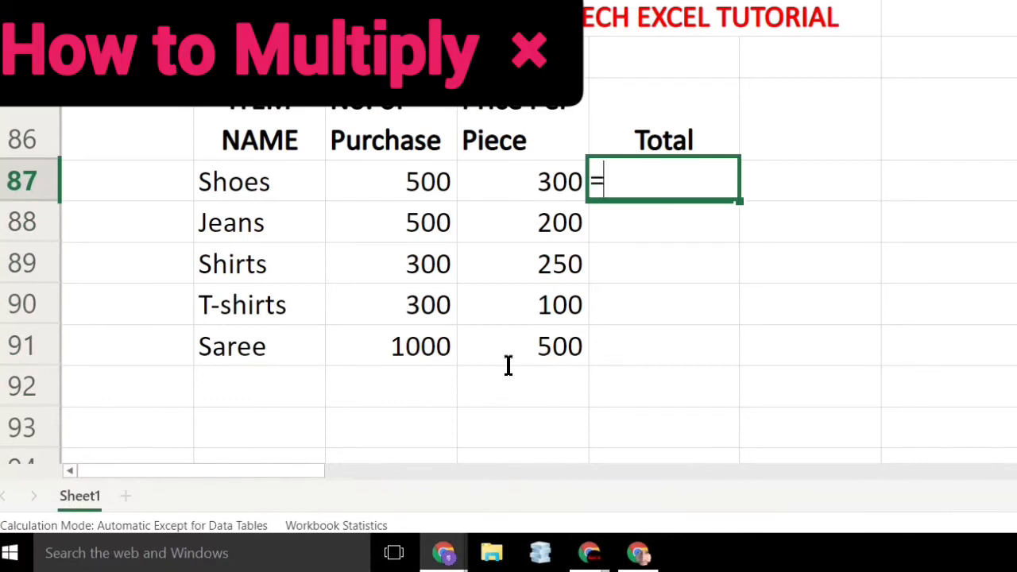
pyautogui.press('Left')
pyautogui.press('Left')
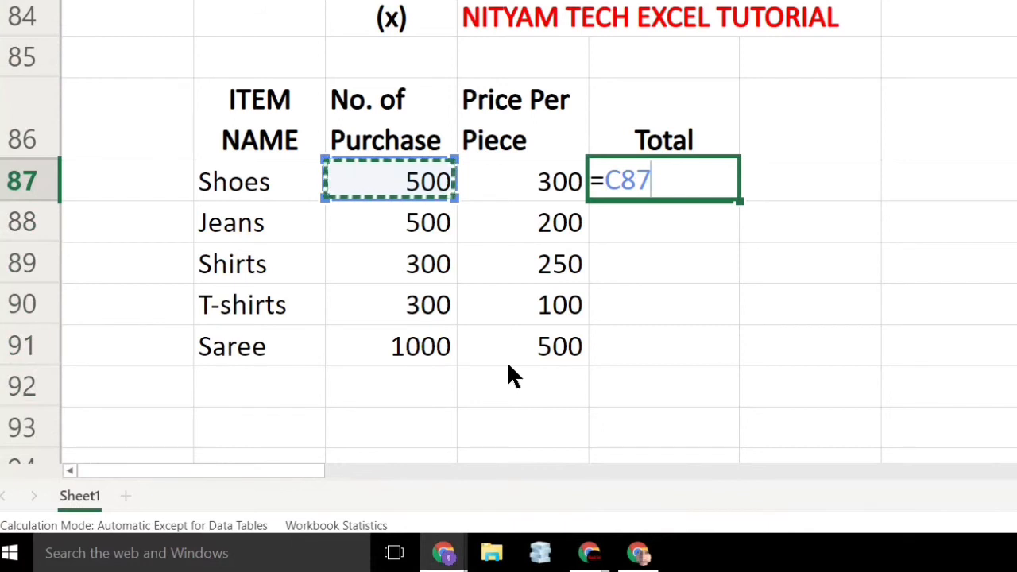
pyautogui.write('*')
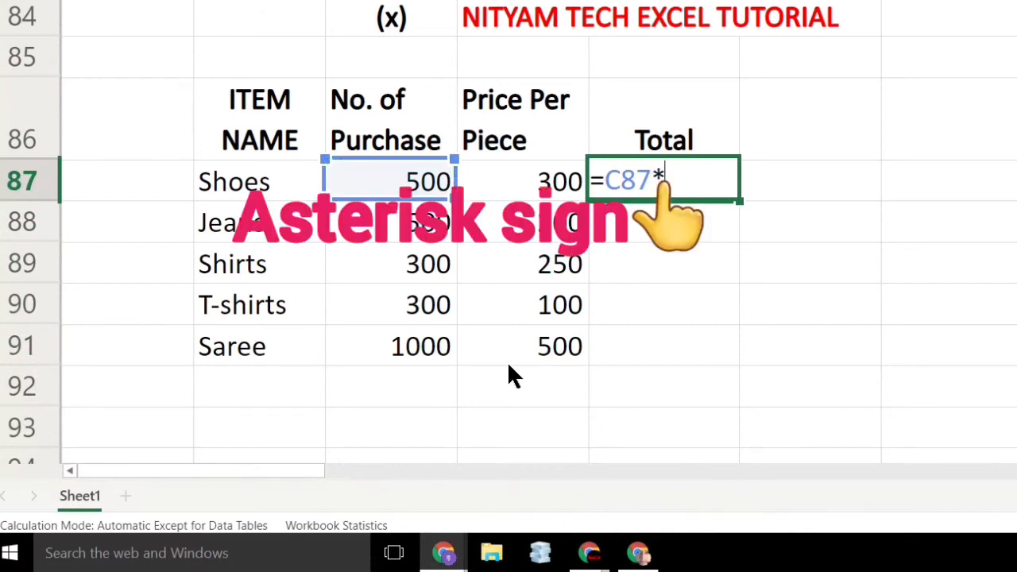
pyautogui.press('Left')
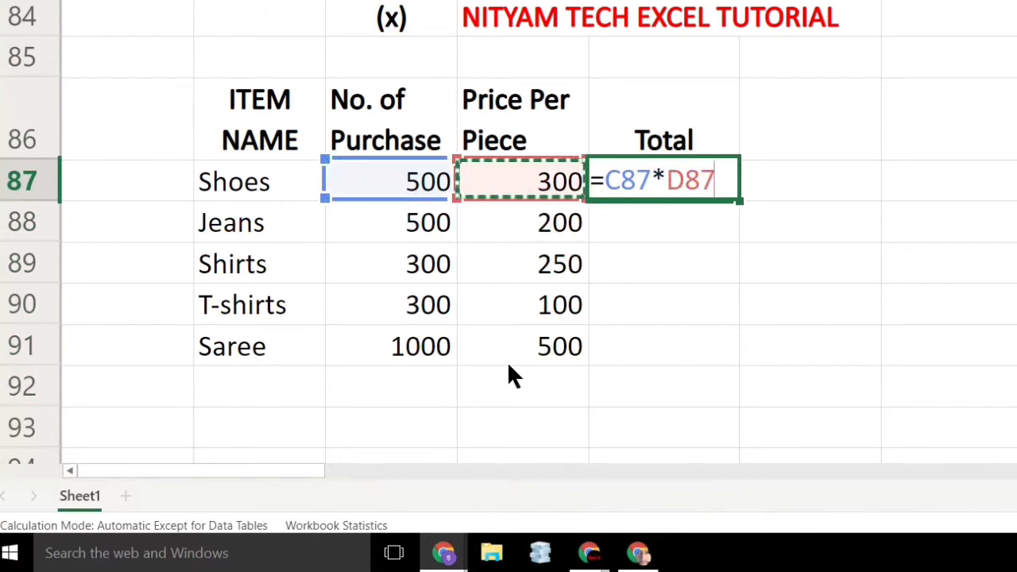
pyautogui.press('Return')
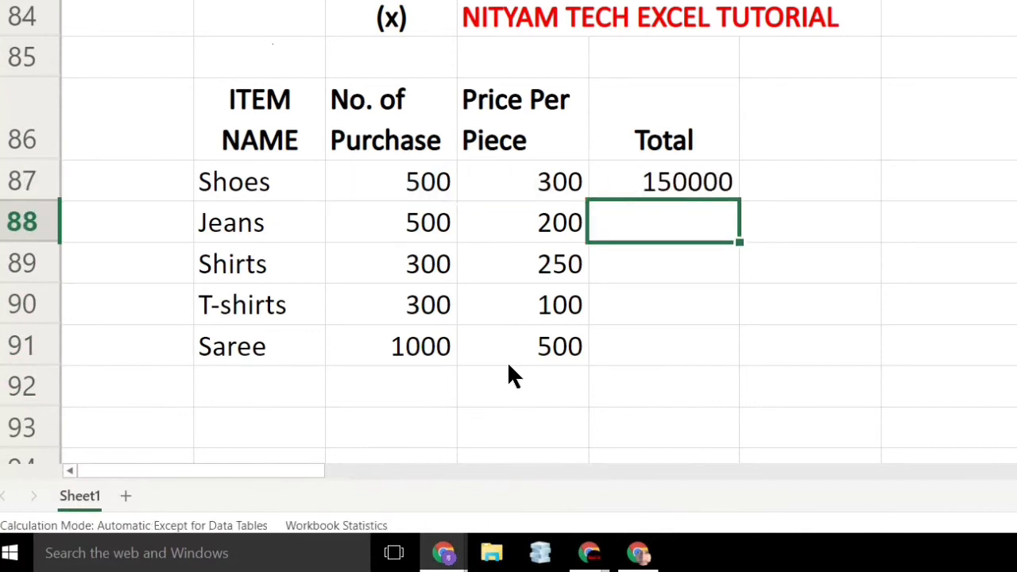
# Fill the Total formula down from Shoes through Saree (E87:E91) and deselect the range.
pyautogui.press('Up')
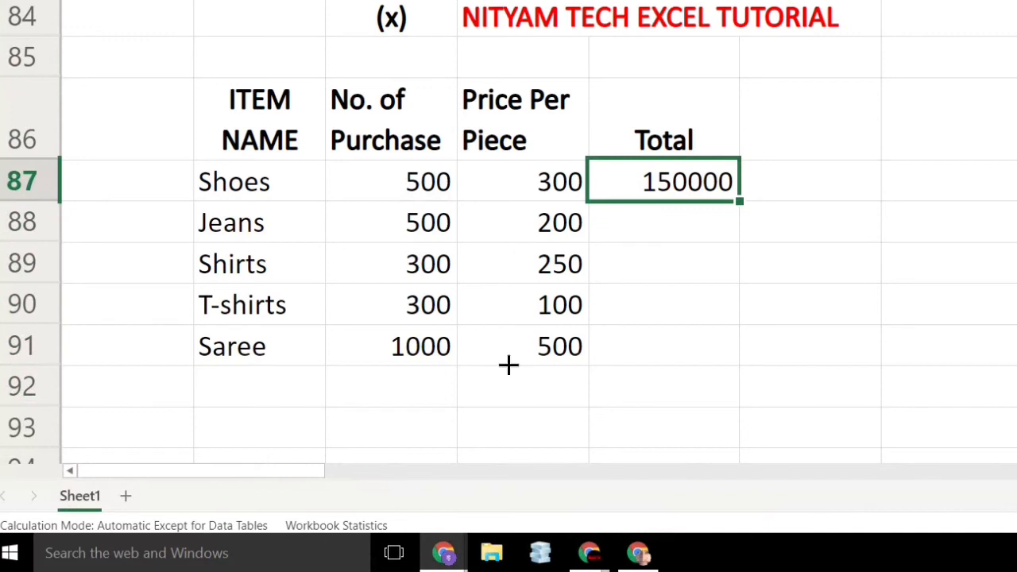
pyautogui.hotkey('shift', 'Right')
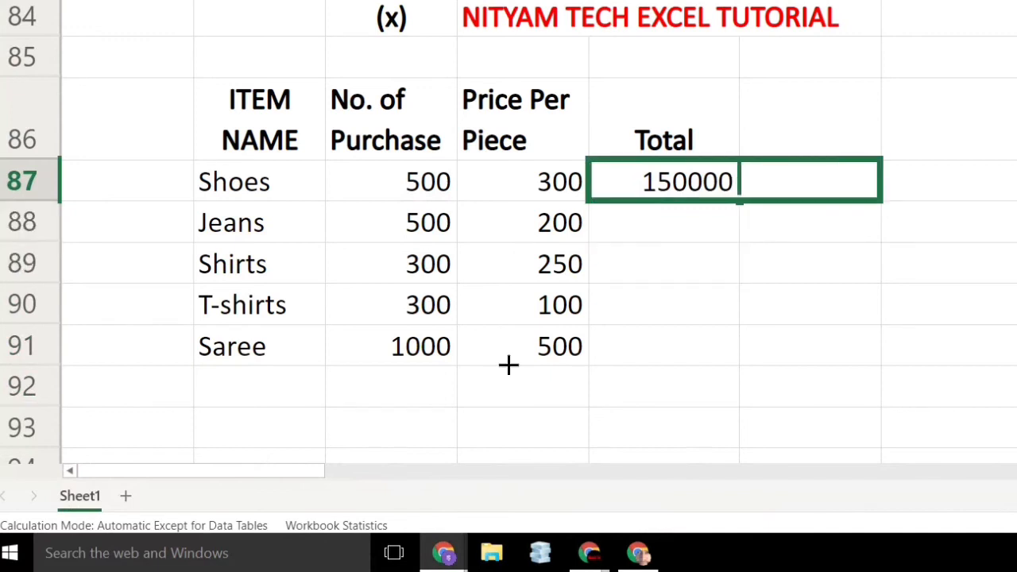
pyautogui.hotkey('shift', 'Left')
pyautogui.hotkey('shift', 'Down')
pyautogui.hotkey('shift', 'Down')
pyautogui.hotkey('shift', 'Down')
pyautogui.hotkey('shift', 'Down')
pyautogui.hotkey('ctrl', 'd')
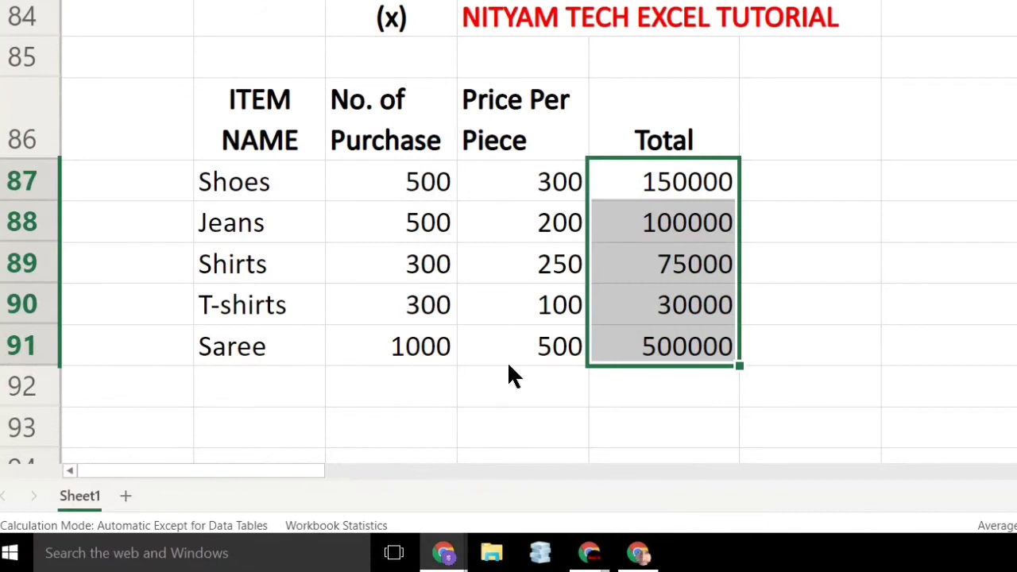
pyautogui.press('Right')
pyautogui.press('Down')
pyautogui.press('Down')
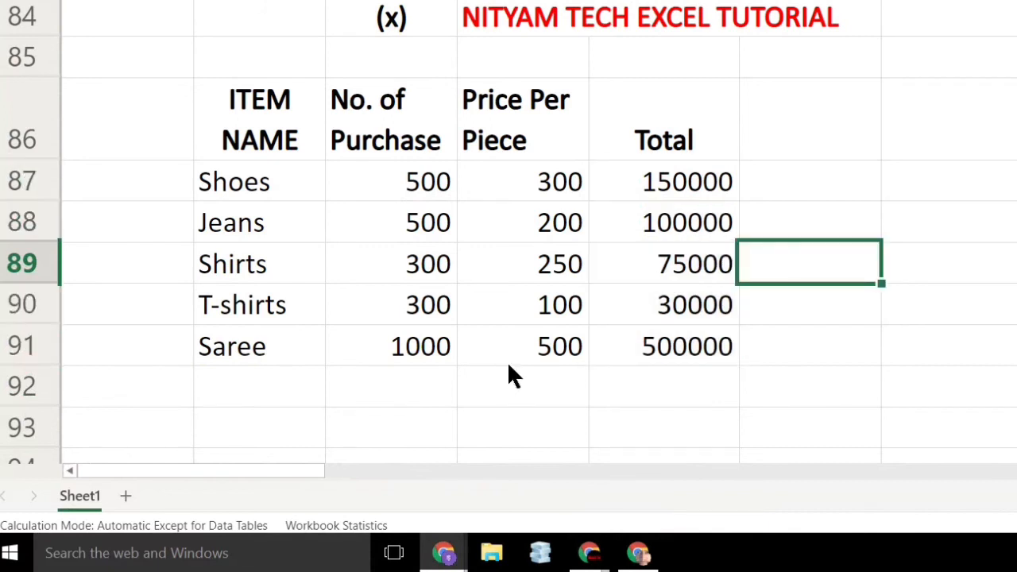
# Enter the label "Gross Total" in D92, below the Price Per Piece values.
pyautogui.click(509, 367)
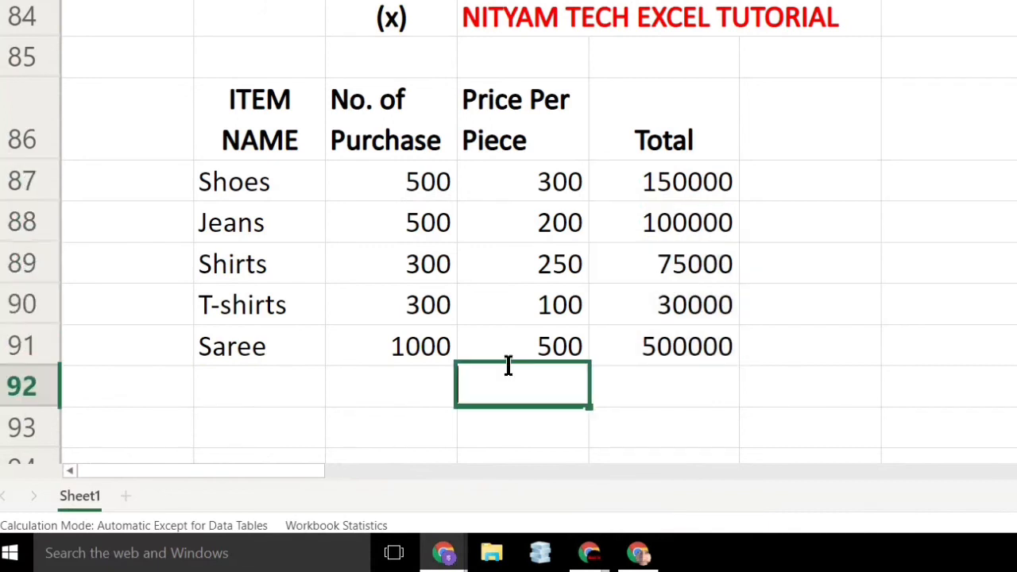
pyautogui.write('g')
pyautogui.press('BackSpace')
pyautogui.write('Gross')
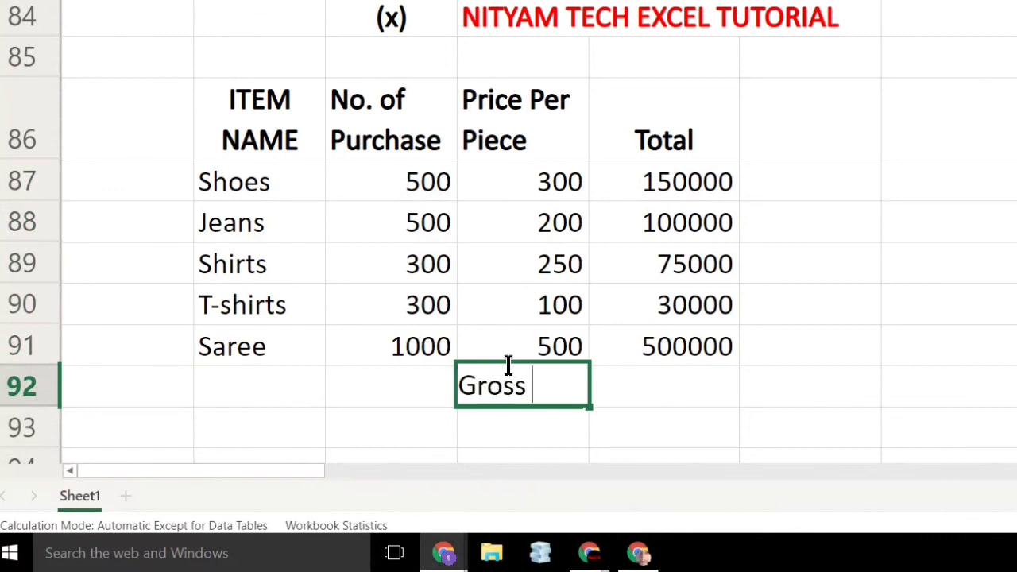
pyautogui.write(' Total')
pyautogui.hotkey('ctrl', 'Return')
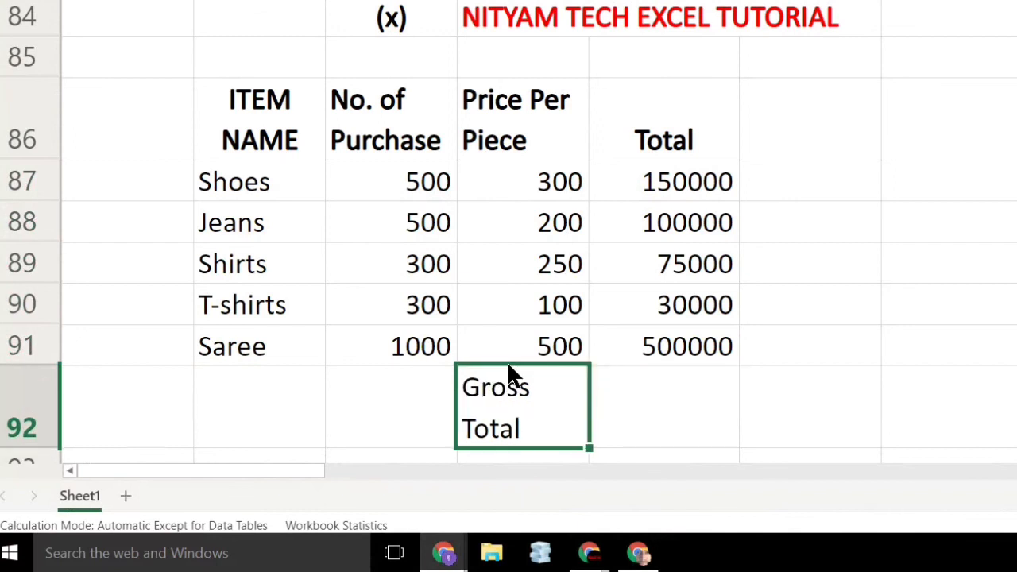
# Begin a formula in E92, beside the Gross Total label.
pyautogui.press('Right')
pyautogui.write('=')
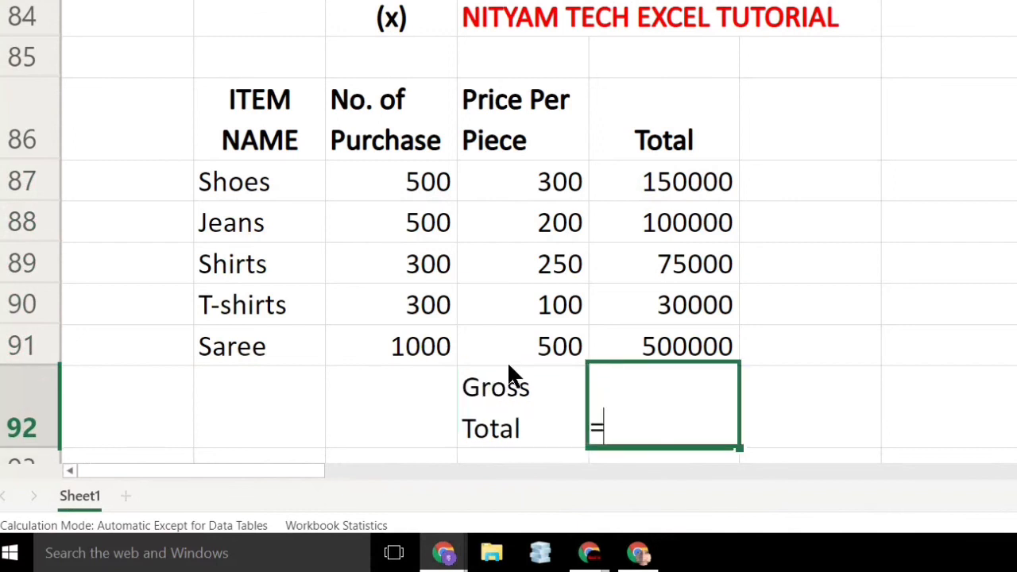
pyautogui.press('Up')
pyautogui.press('Up')
pyautogui.press('Up')
pyautogui.press('Up')
pyautogui.press('Up')
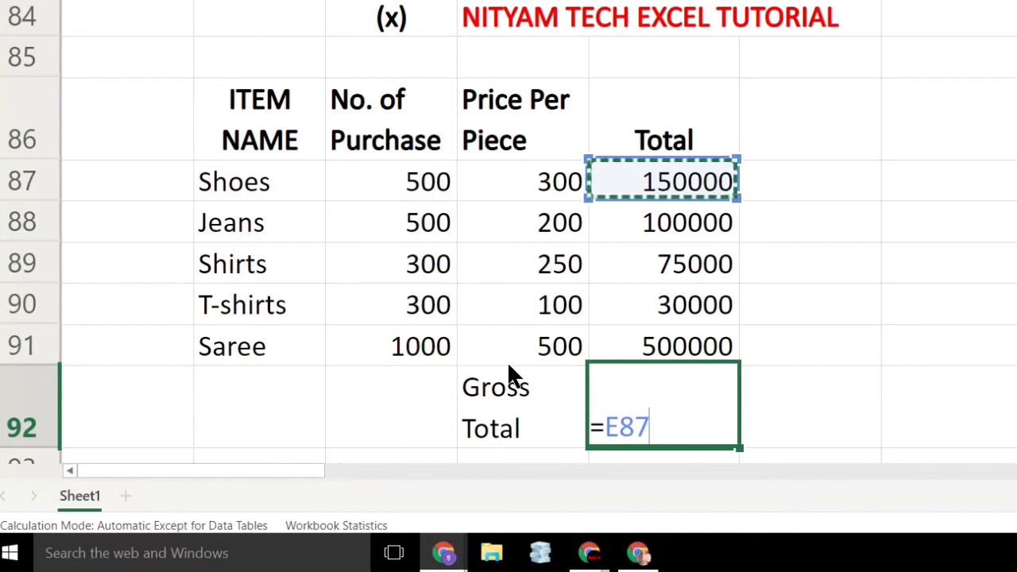
pyautogui.press('BackSpace')
pyautogui.press('BackSpace')
pyautogui.press('BackSpace')
# Complete the E92 formula as =SUM(E87:E91) to add up the Total values of all items.
pyautogui.write('sum')
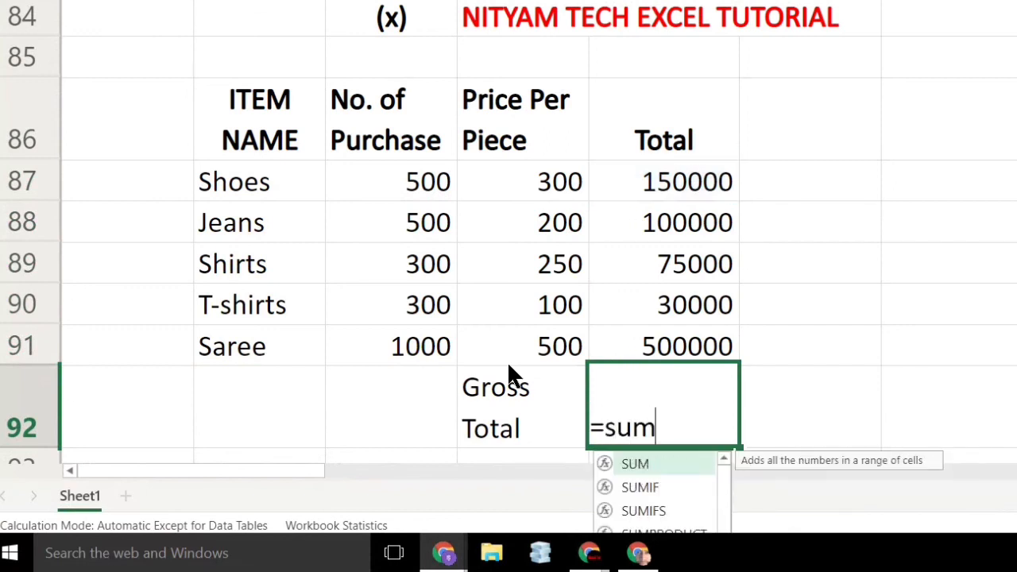
pyautogui.write('(')
pyautogui.press('Up')
pyautogui.press('Up')
pyautogui.press('Up')
pyautogui.press('Up')
pyautogui.press('Up')
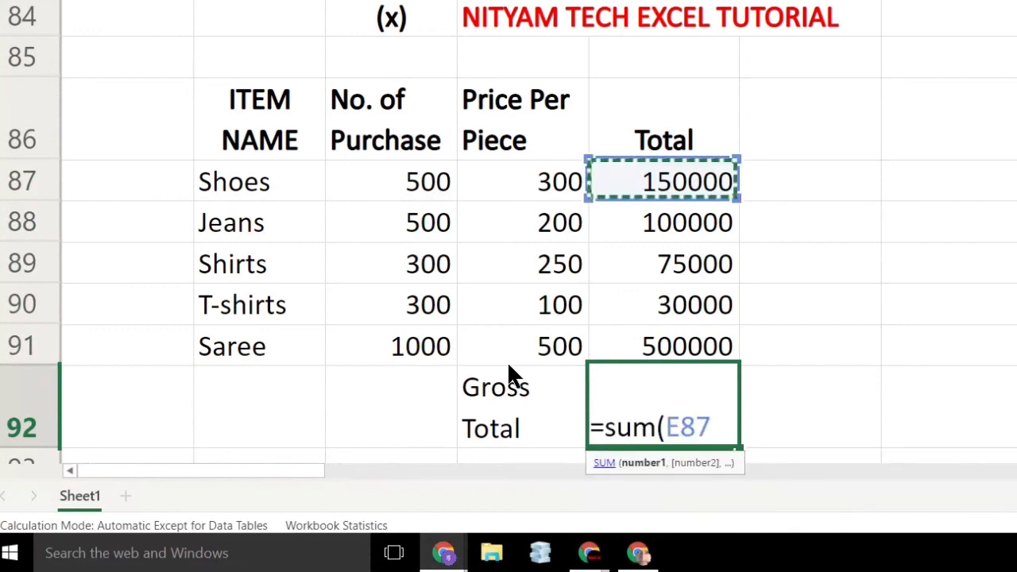
pyautogui.write(':')
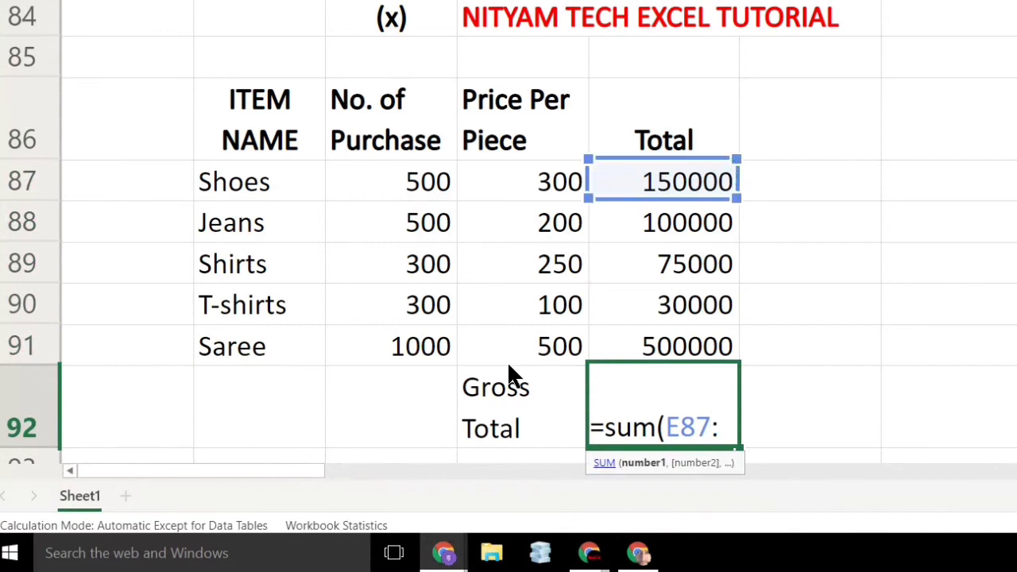
pyautogui.press('Down')
pyautogui.press('Down')
pyautogui.press('Down')
pyautogui.press('Down')
pyautogui.write(')')
pyautogui.press('Return')
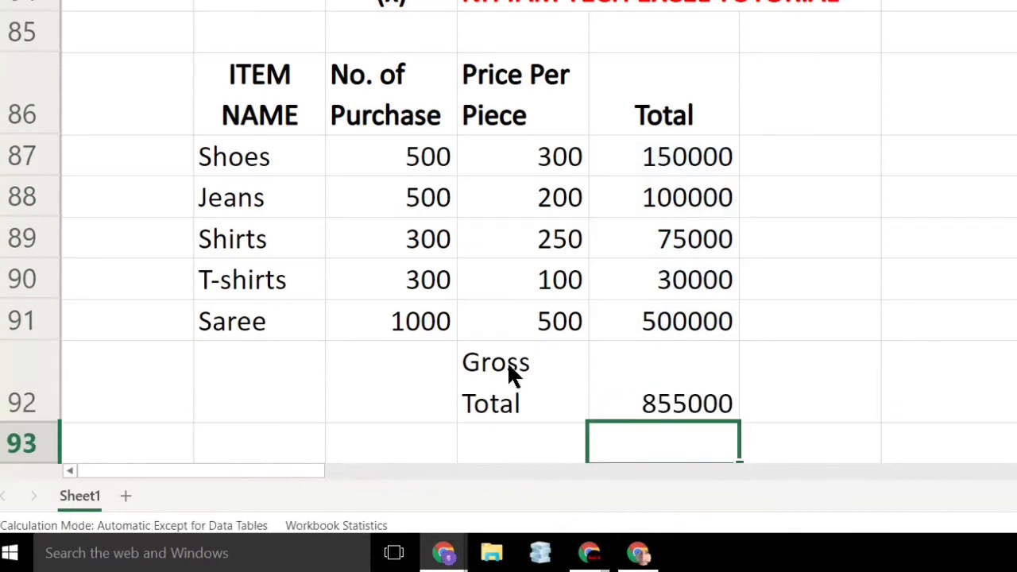